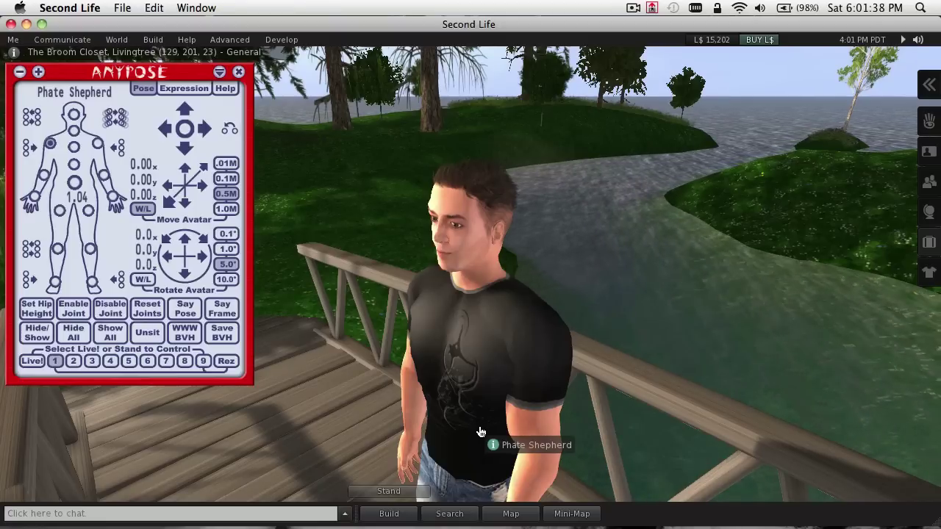
Step: Load one of the example poses onto the avatar from the AnyPose stand and dismiss the stand's dialog
left_click(473, 430, "alt")
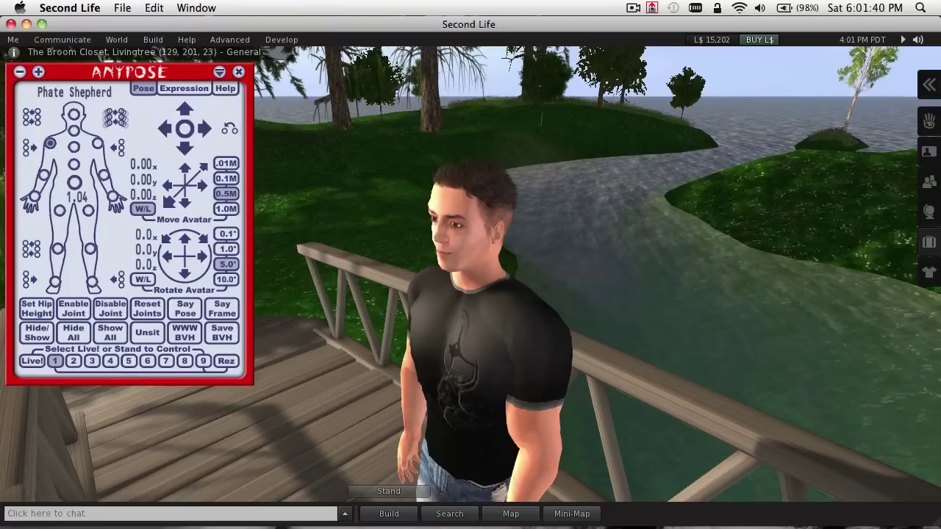
left_click_drag(471, 274, 478, 213)
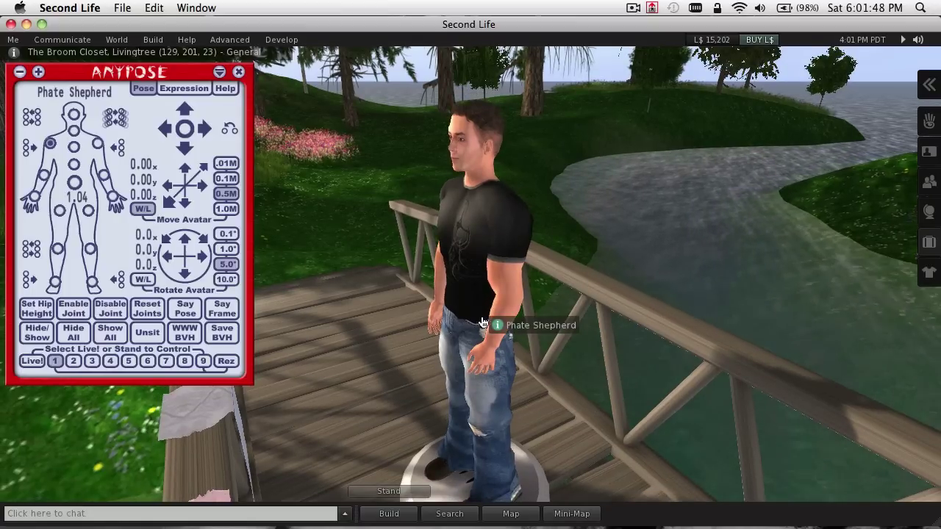
left_click_drag(480, 337, 516, 326)
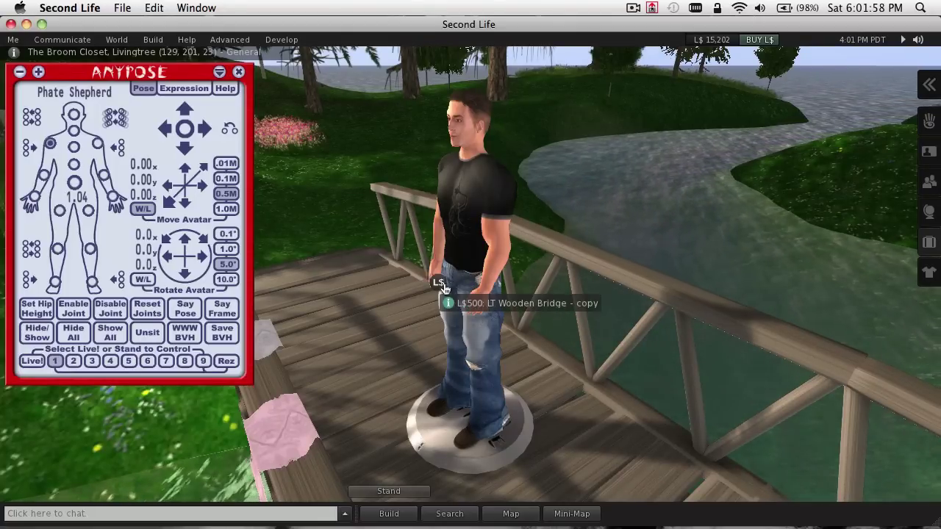
left_click_drag(456, 277, 472, 292)
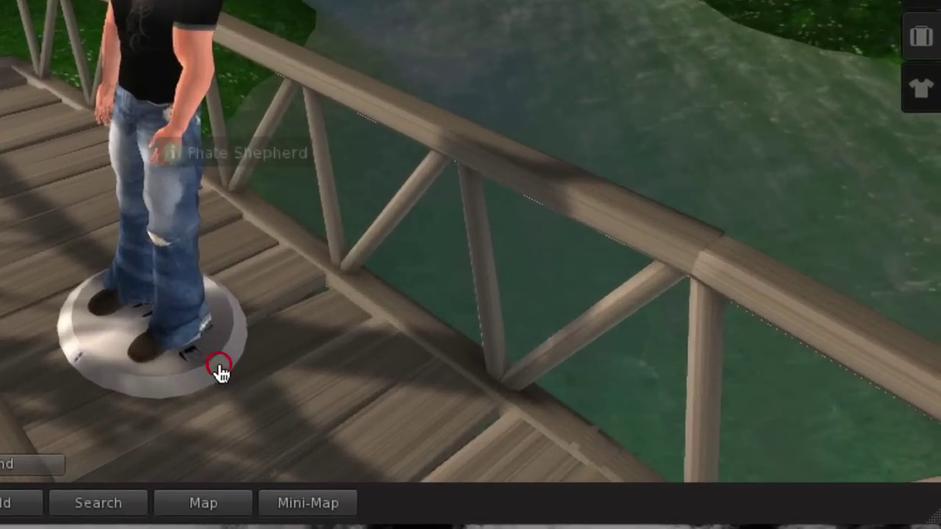
left_click(522, 436)
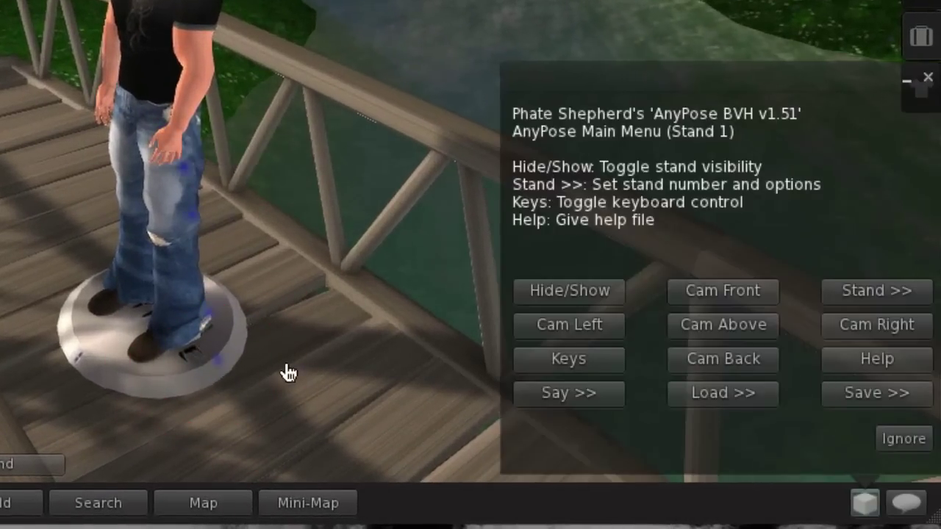
left_click(724, 400)
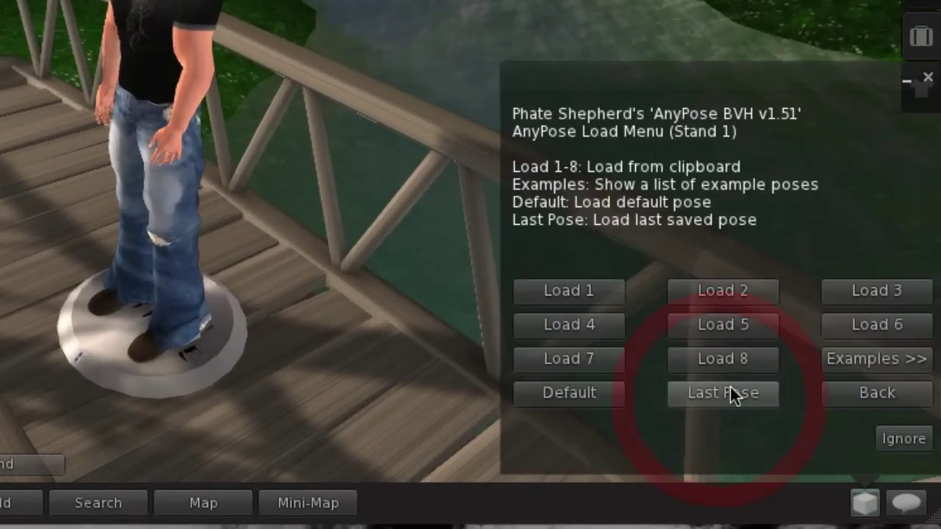
left_click(866, 363)
left_click(717, 331)
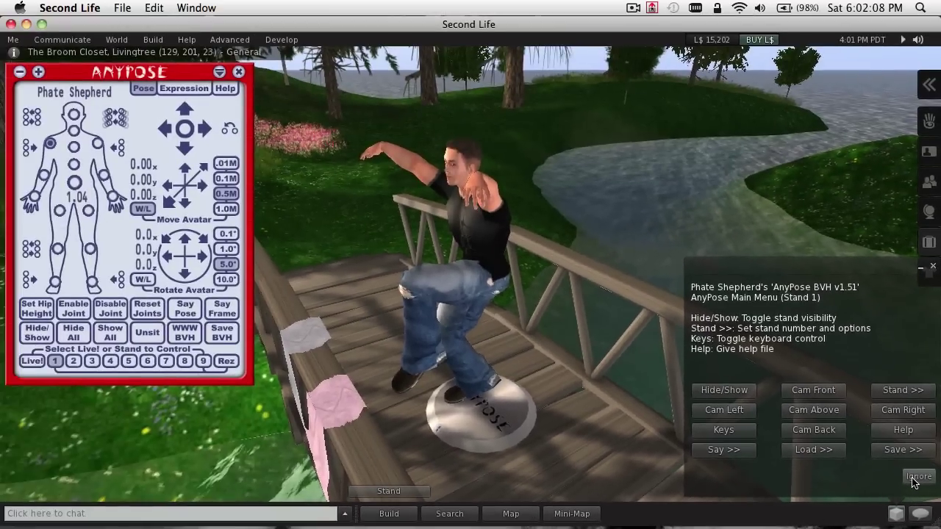
left_click(903, 439)
Step: Move the avatar off the pose stand to offsets of 1.00 in Y and 1.00 in Z, using 0.5M increments
left_click(459, 405, "alt")
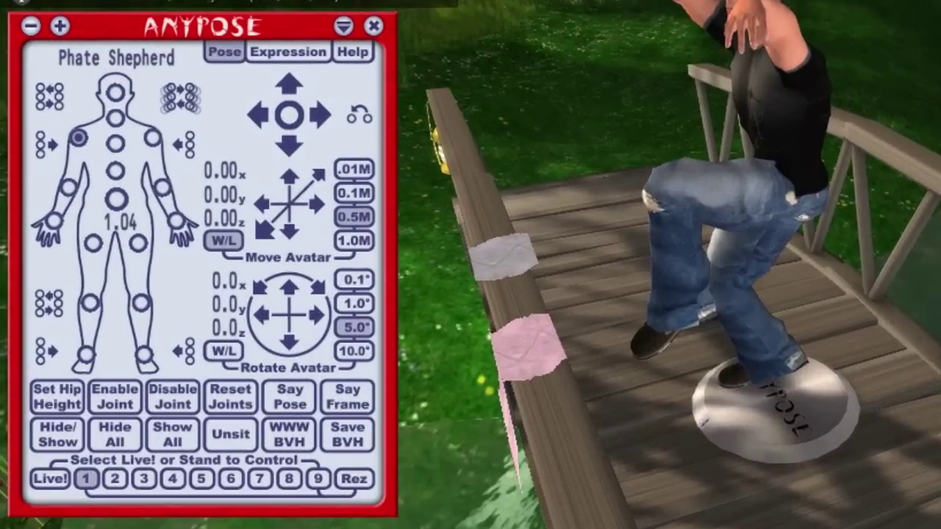
left_click(475, 190, "alt")
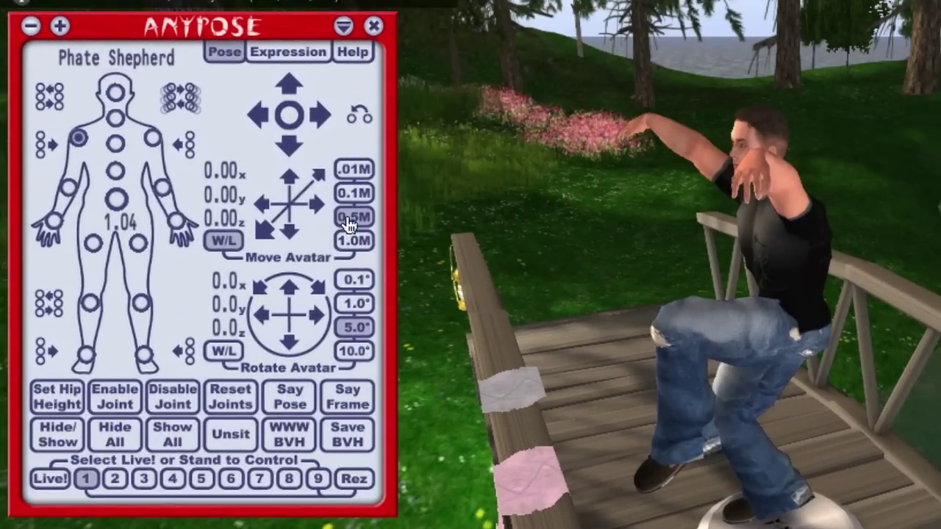
left_click(290, 179)
left_click(288, 179)
left_click(266, 231)
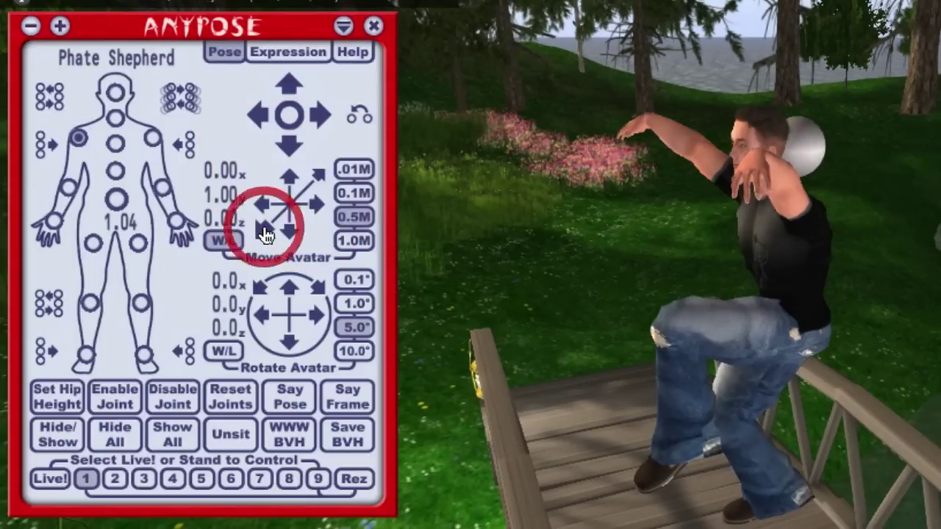
left_click(266, 232)
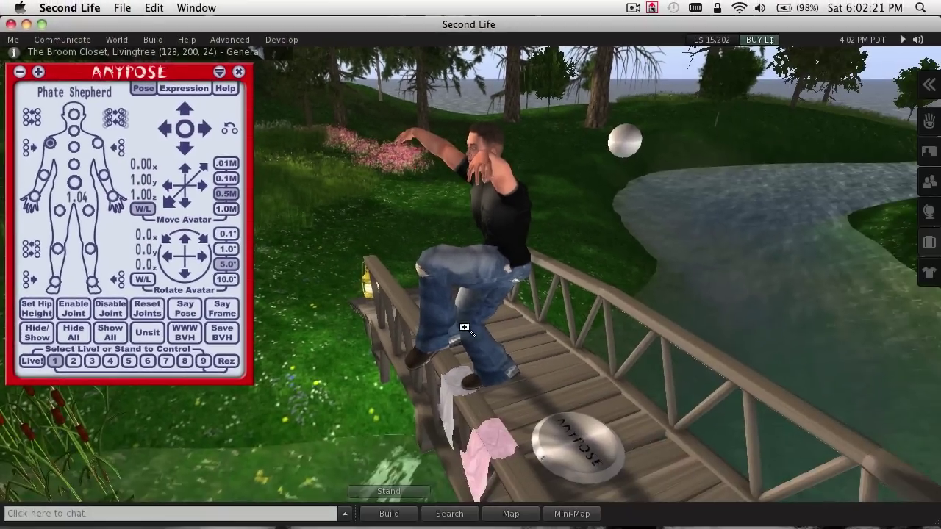
Step: Save the stand's pose as BVH and go to the external download page in Safari
left_click_drag(726, 427, 776, 301)
left_click_drag(495, 247, 441, 295)
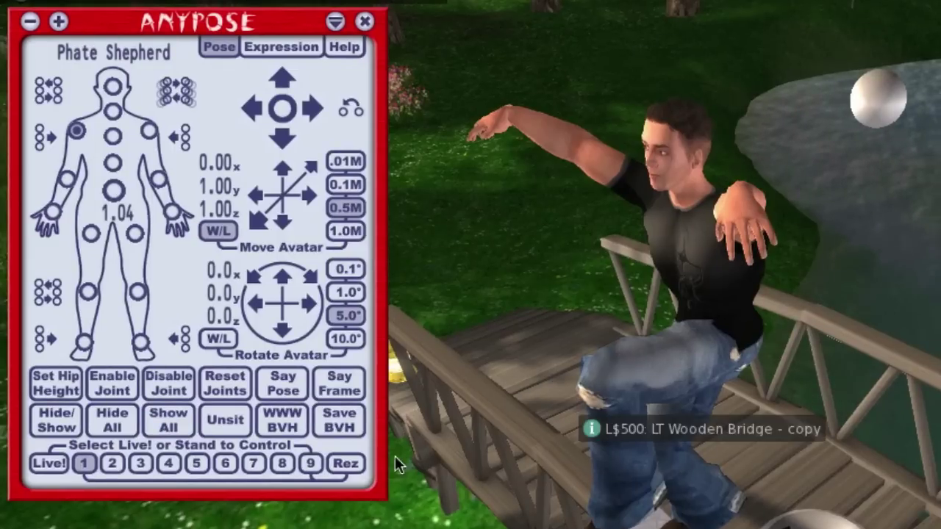
left_click(340, 426)
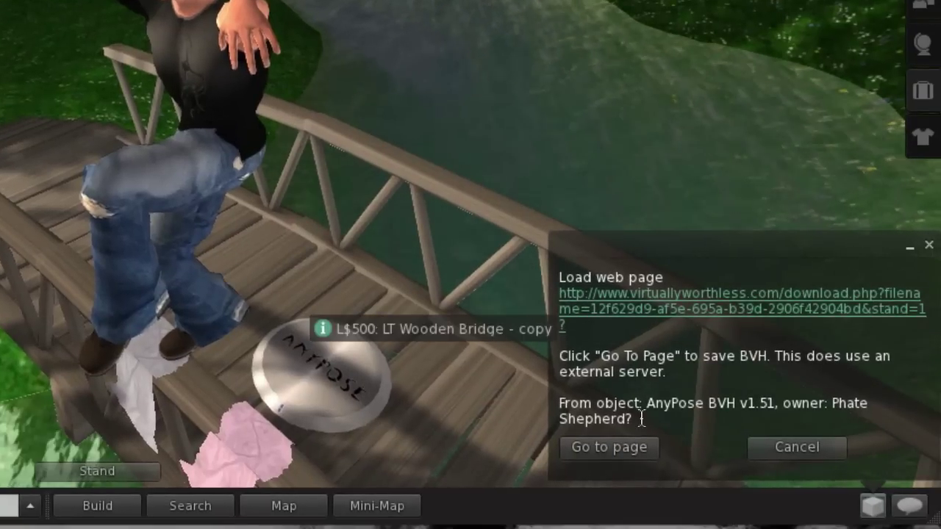
left_click(622, 448)
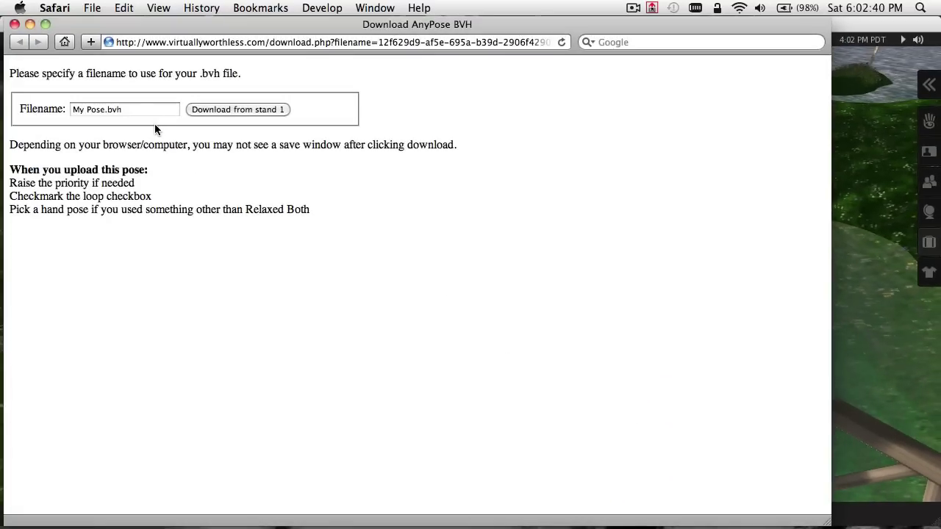
Step: Name the pose file Crane.bvh, download it from stand 1, and switch back to Second Life
left_click_drag(105, 111, 80, 128)
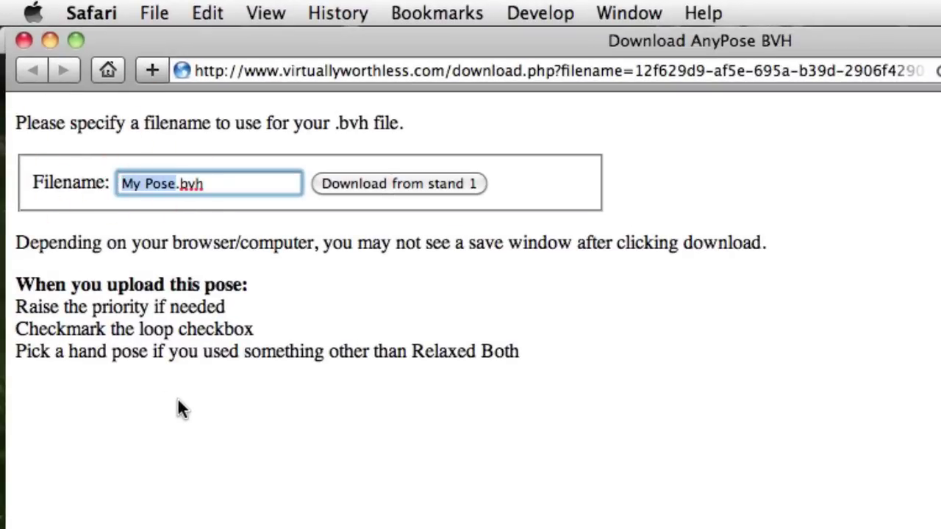
type("Crane")
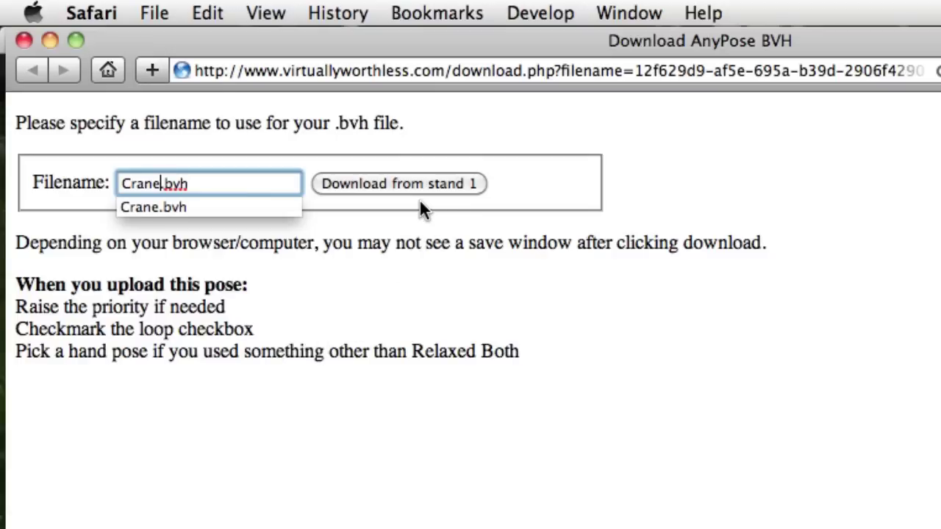
left_click(415, 184)
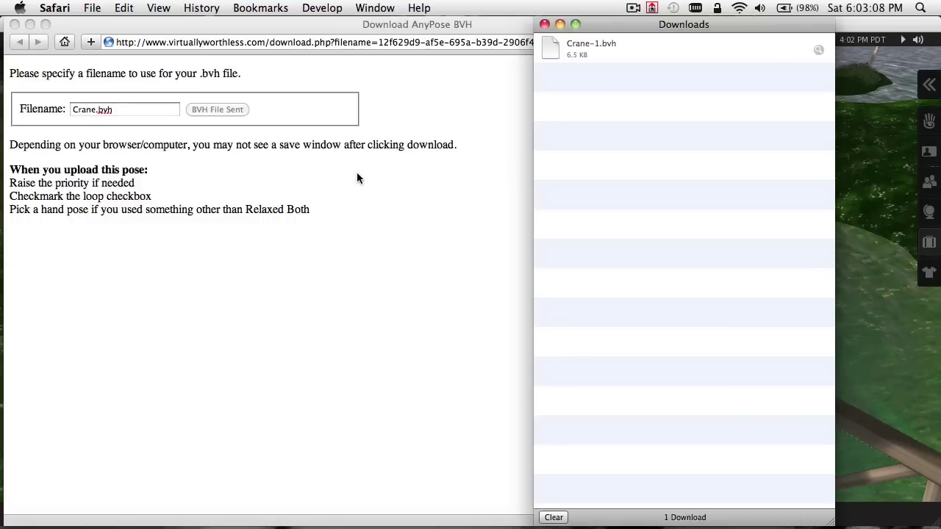
left_click(120, 28)
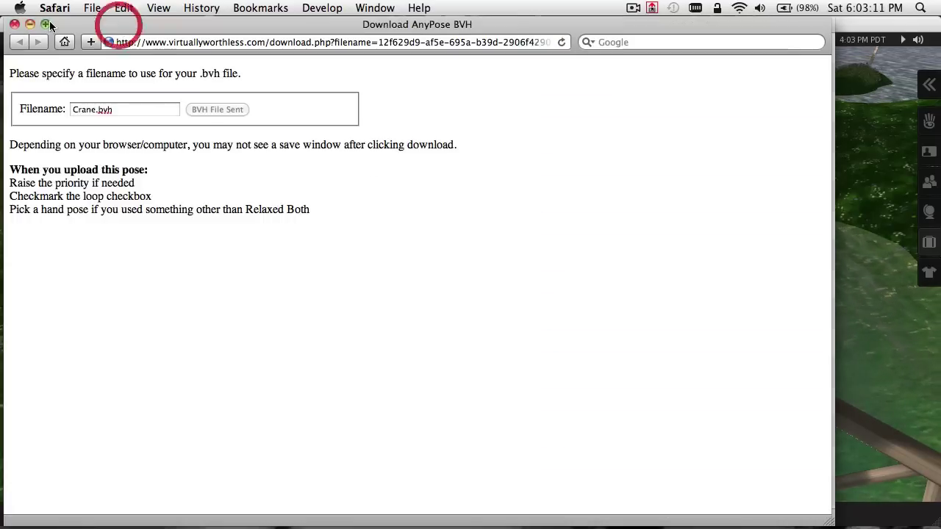
left_click(845, 28)
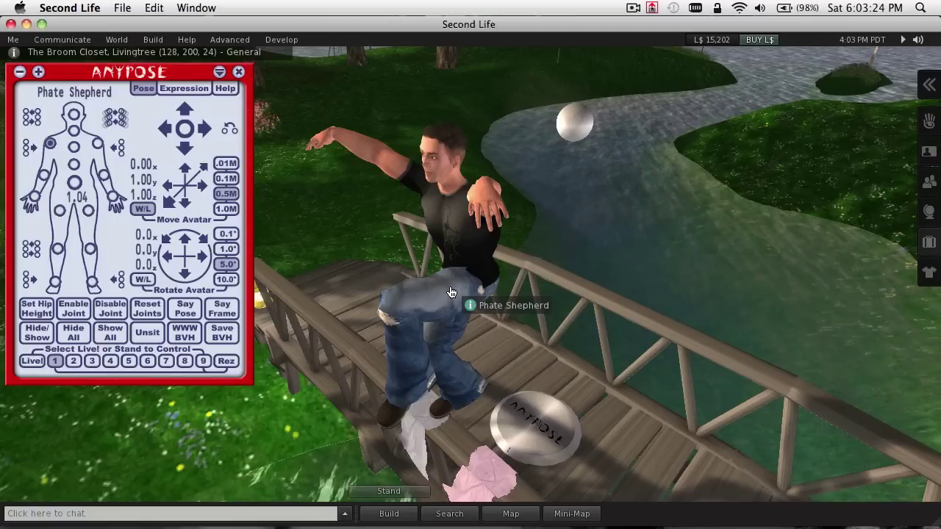
Step: Start an animation upload with the file Crane-1.bvh from the Desktop
left_click_drag(458, 288, 500, 258)
left_click(488, 340, "alt")
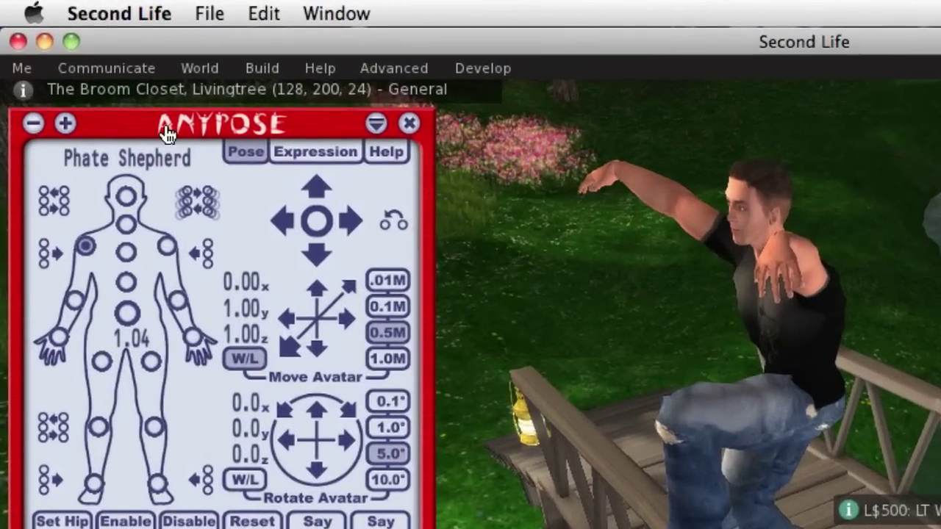
left_click(266, 68)
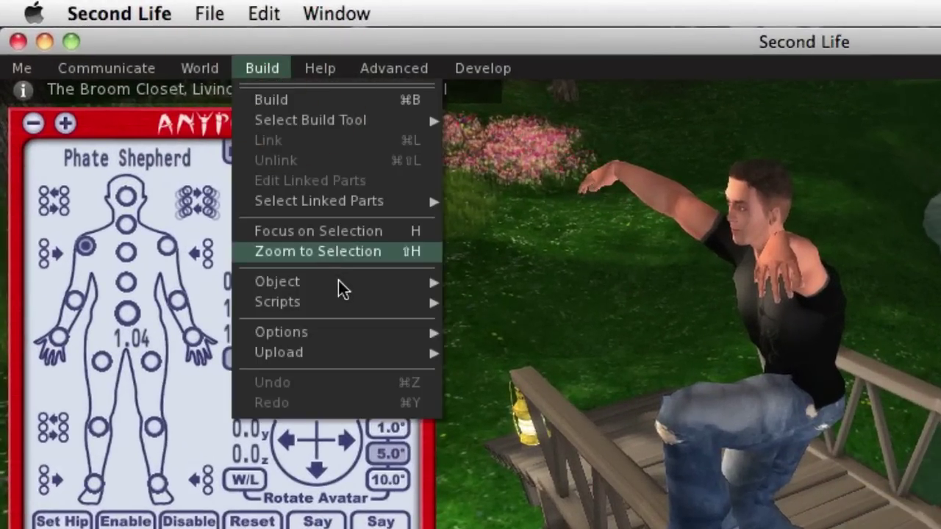
mouse_move(366, 337)
mouse_move(374, 362)
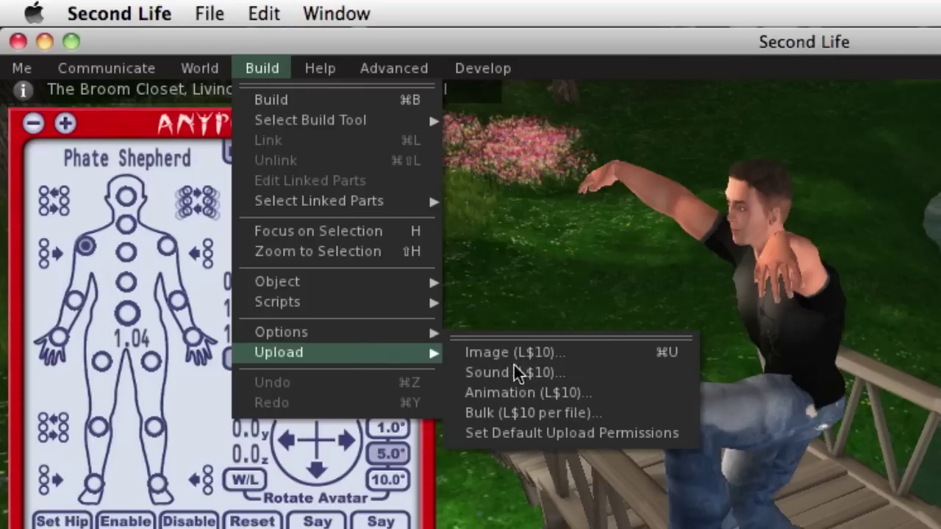
left_click(544, 393)
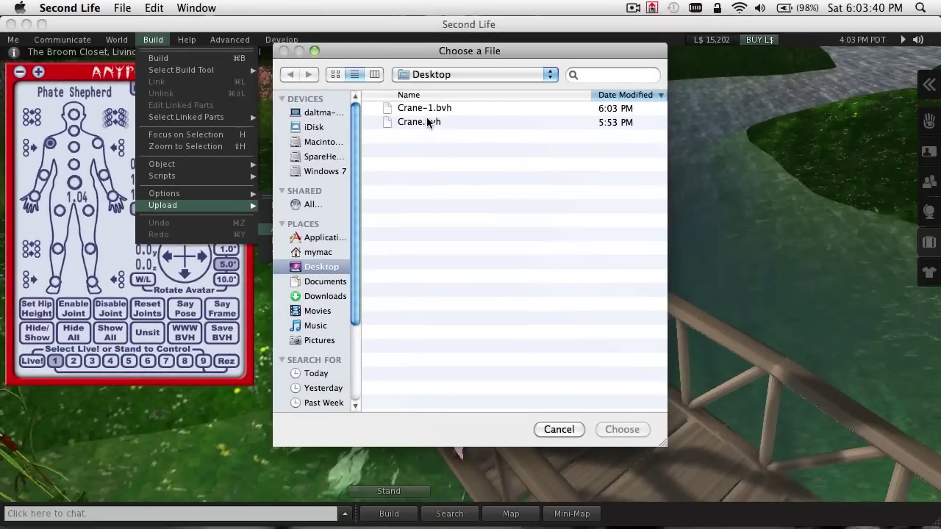
left_click(429, 109)
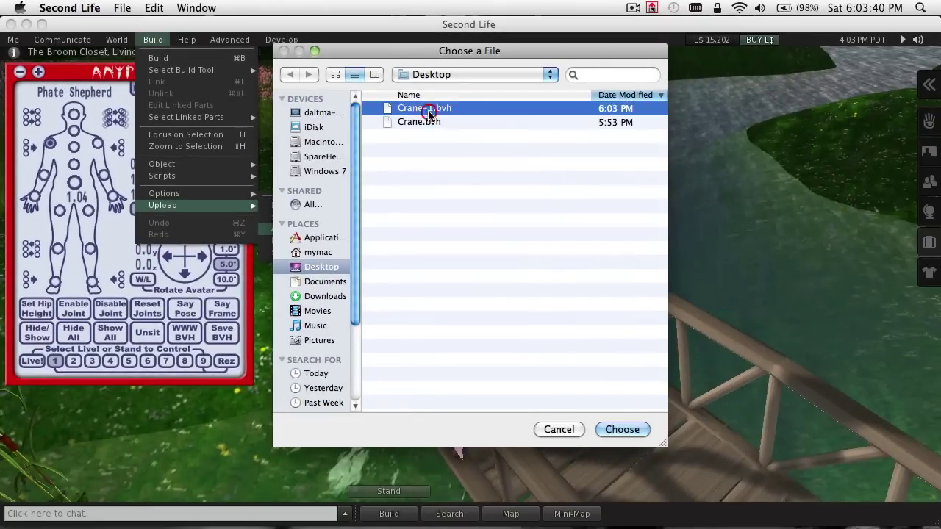
left_click(625, 432)
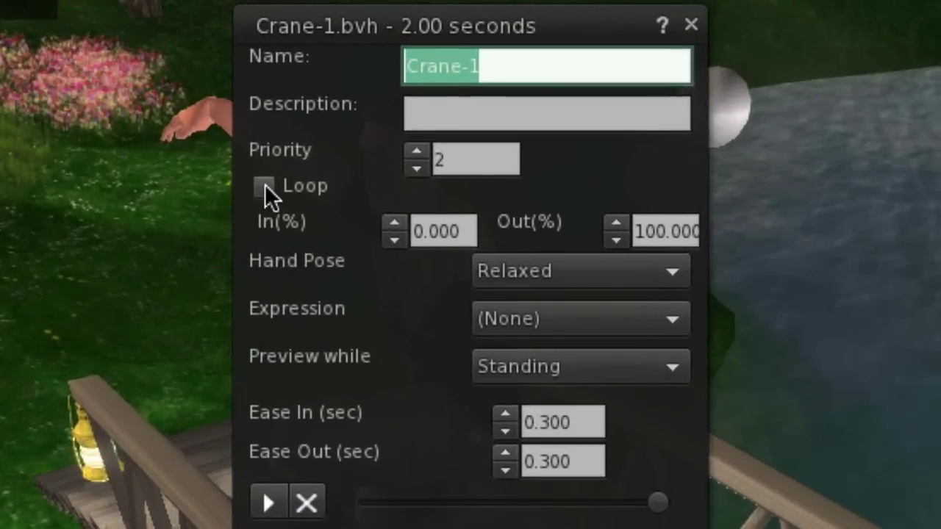
Step: Enable looping, set the priority to 4, keep the Relaxed hand pose, and upload the Crane-1 animation for L$10
left_click(264, 187)
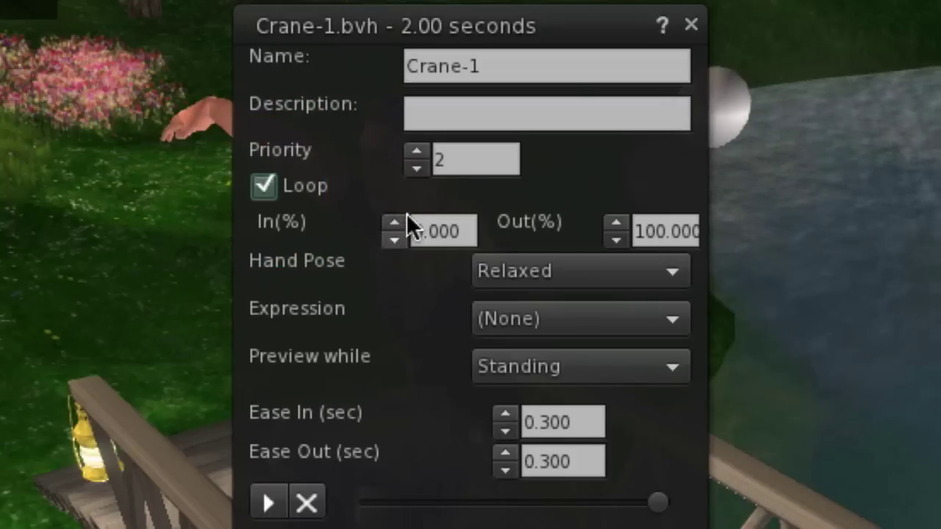
left_click(417, 151)
left_click(416, 151)
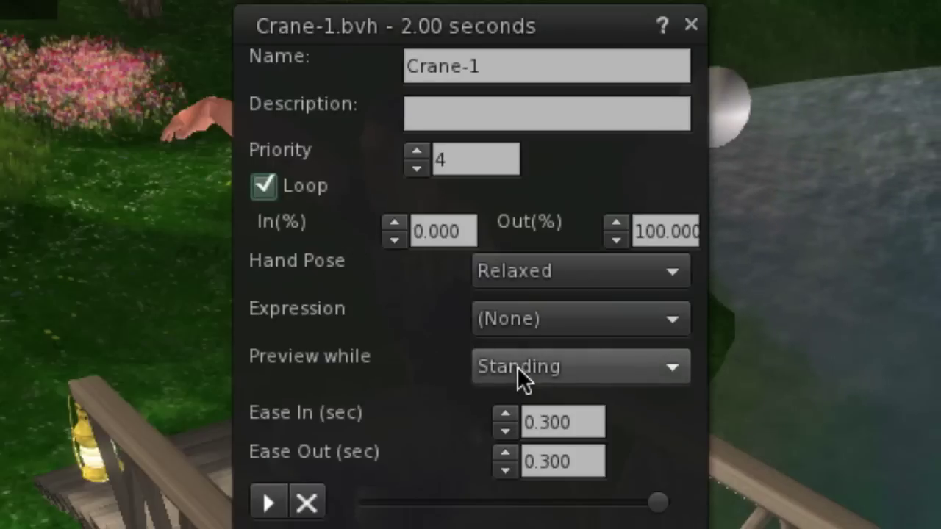
left_click(517, 273)
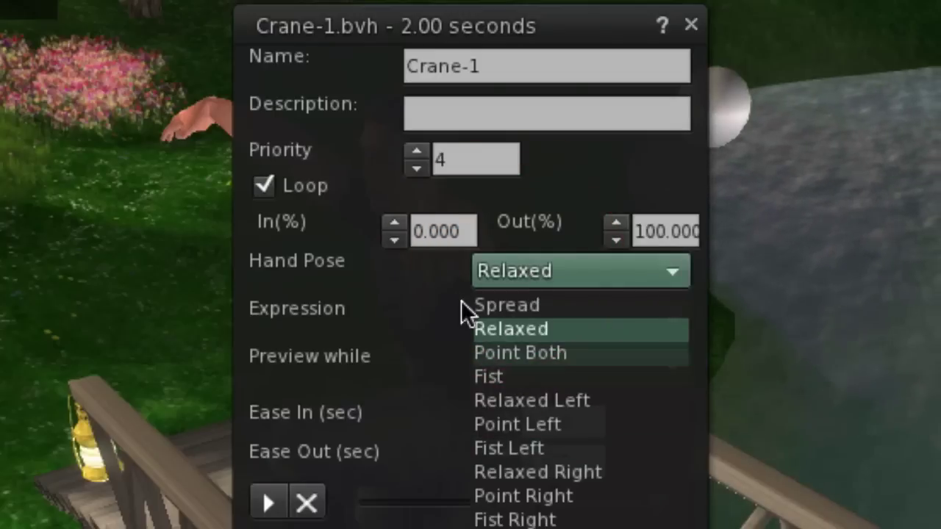
left_click(433, 282)
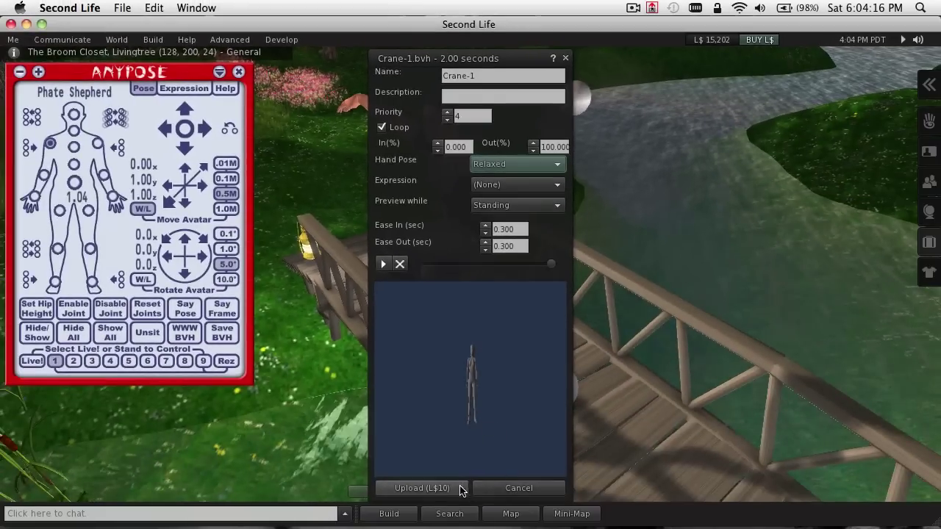
left_click(460, 489)
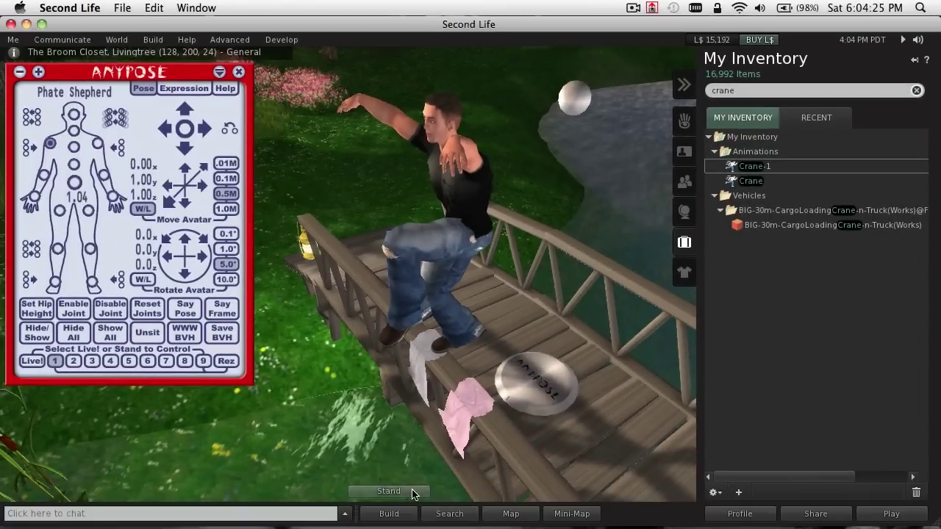
Step: Stand the avatar up from the pose stand and play the Crane-1 animation inworld from the inventory
left_click(413, 492)
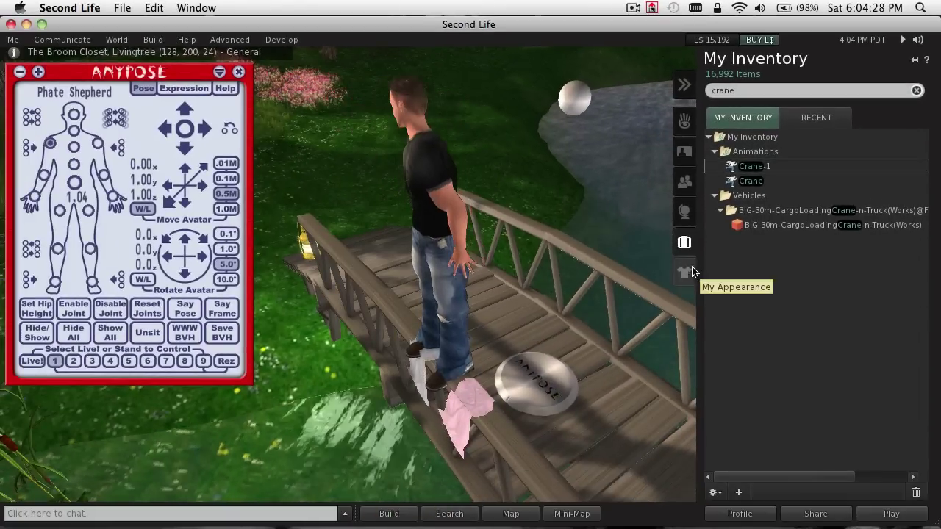
double_click(750, 166)
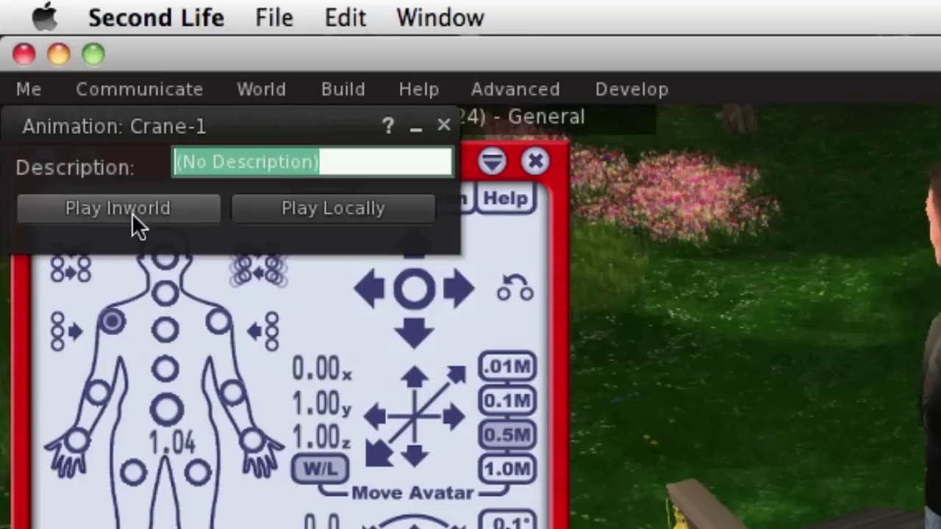
left_click(125, 200)
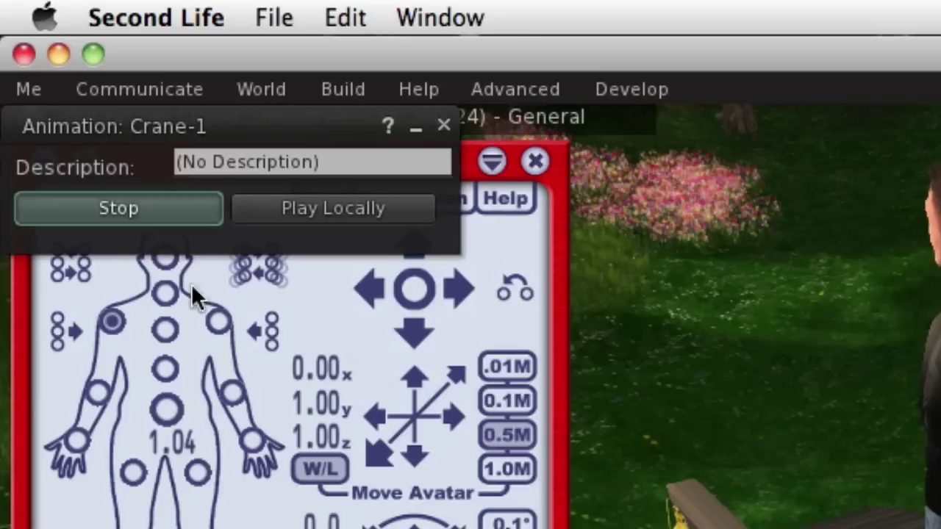